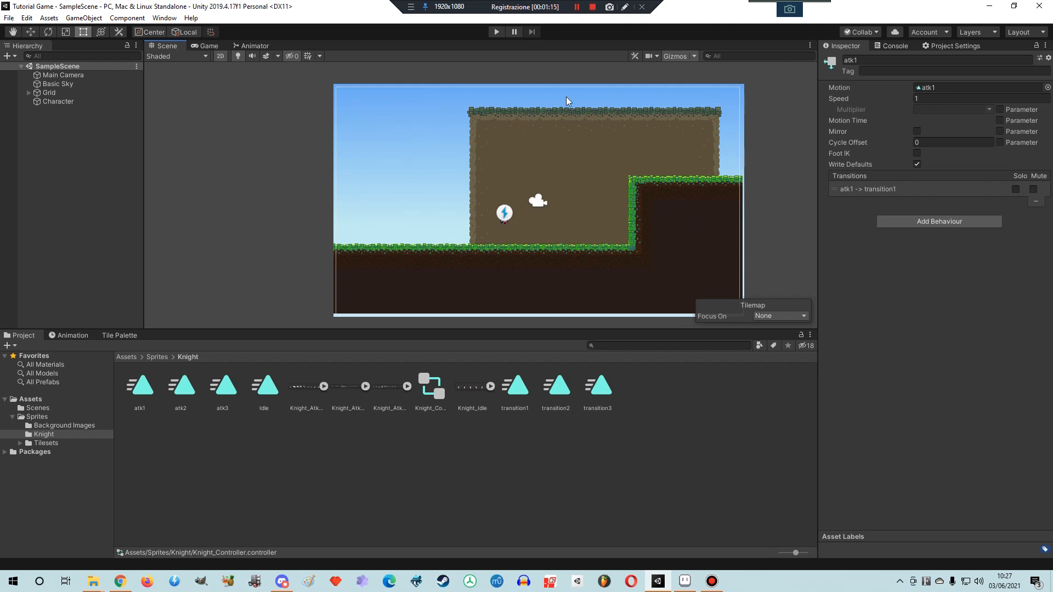
- Play the scene and trigger the knight's attack several times to test the current attack animation
click(499, 32)
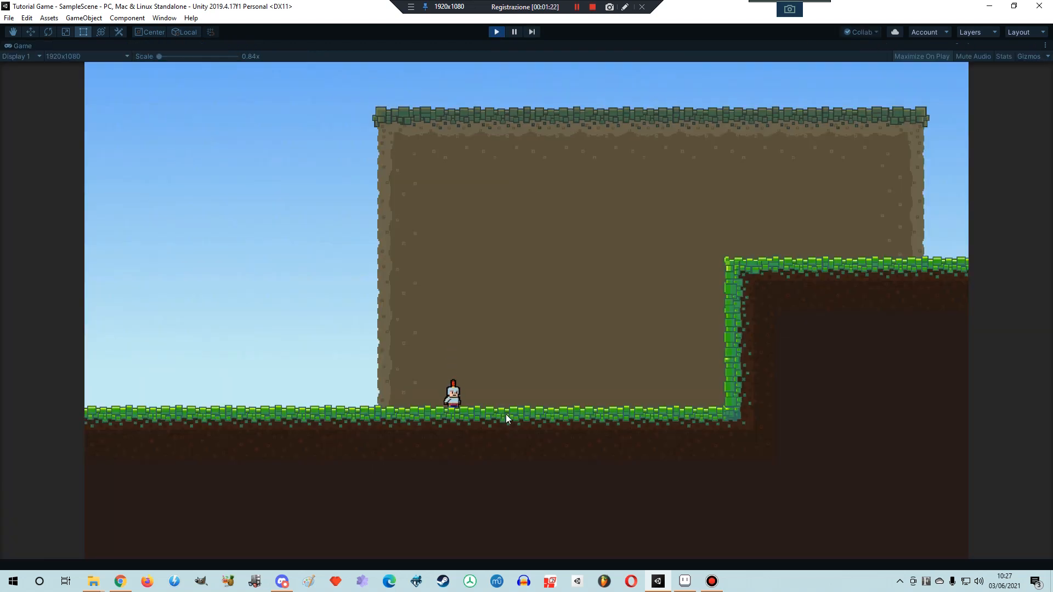
click(528, 353)
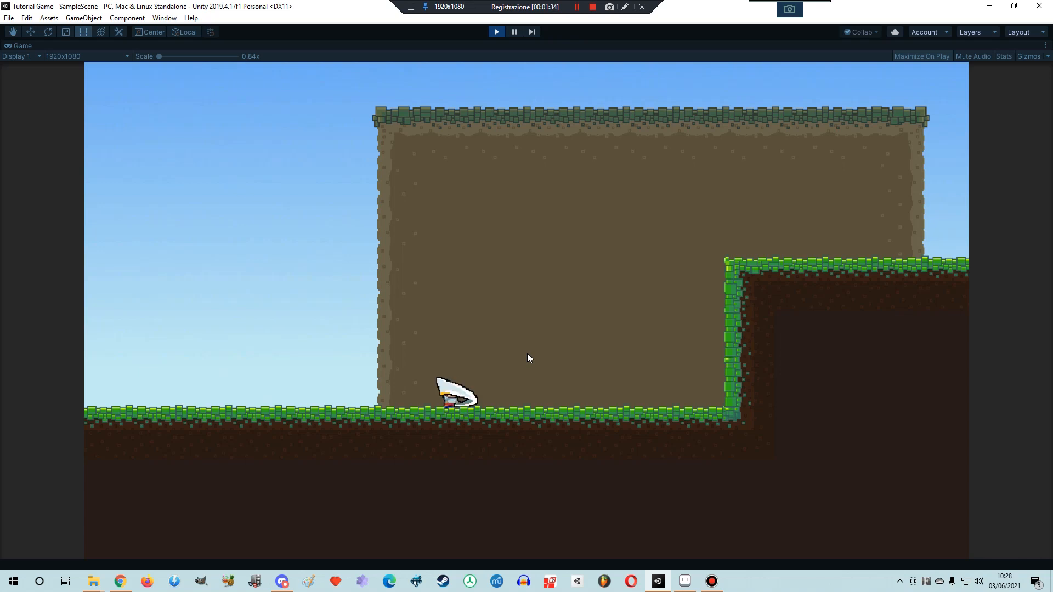
click(527, 354)
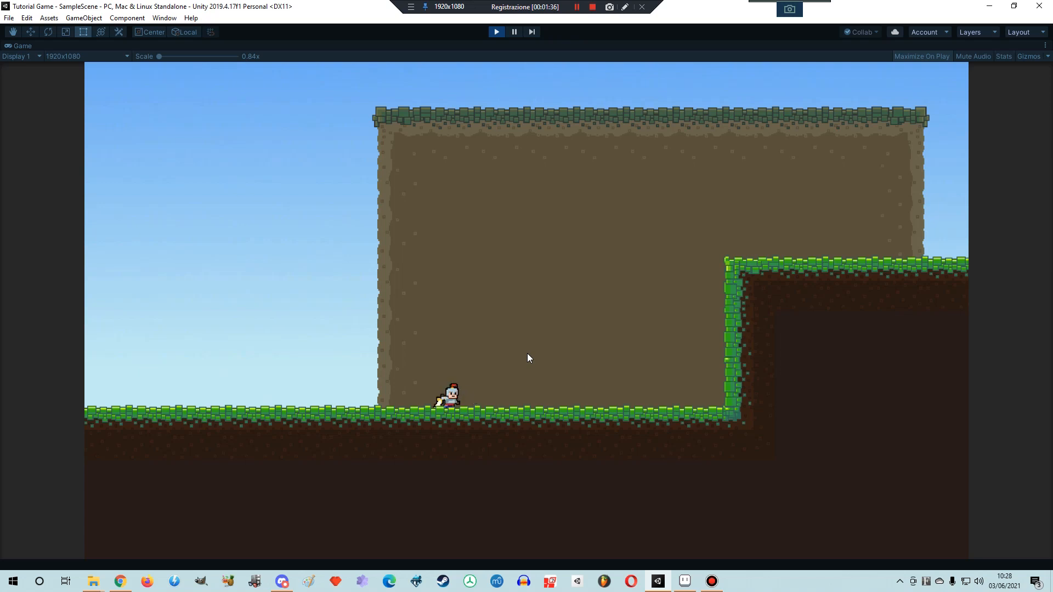
click(527, 355)
click(528, 355)
click(622, 357)
- Switch to Aseprite and play back the knight attack animation in Sprite-0001, then stop it
click(685, 582)
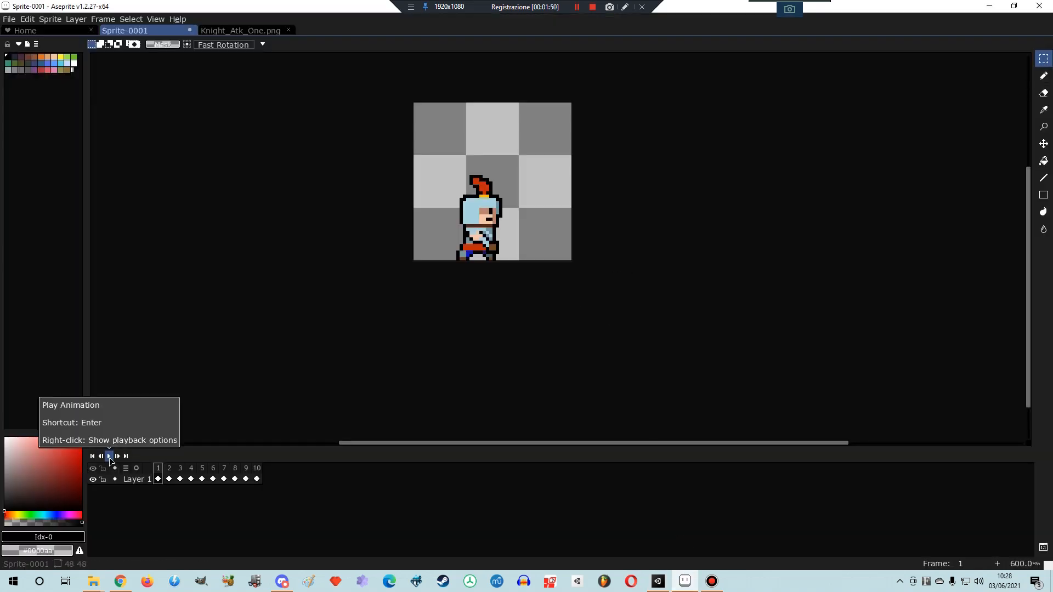
click(109, 457)
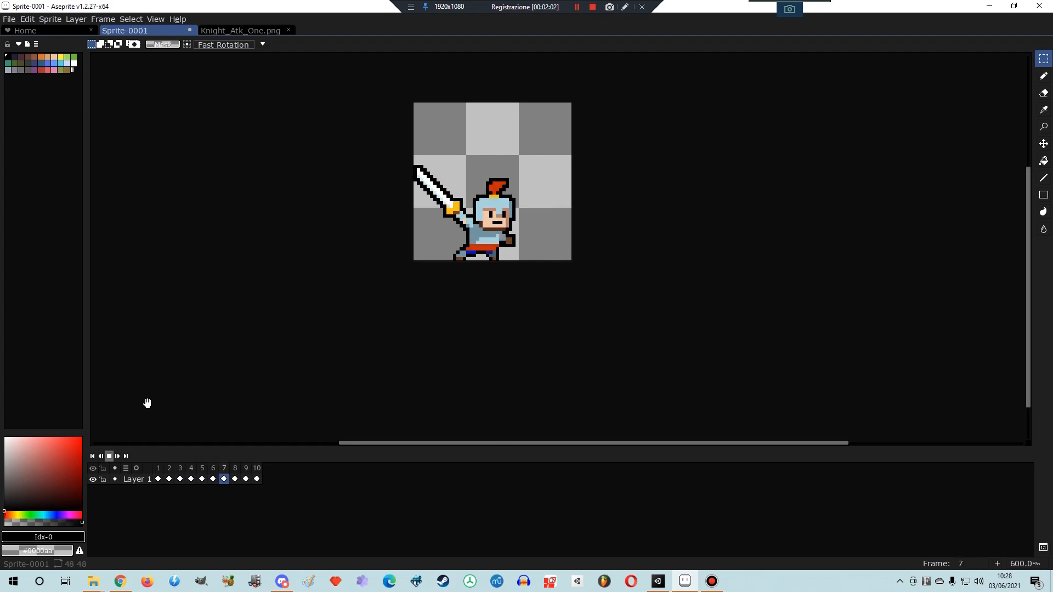
click(109, 457)
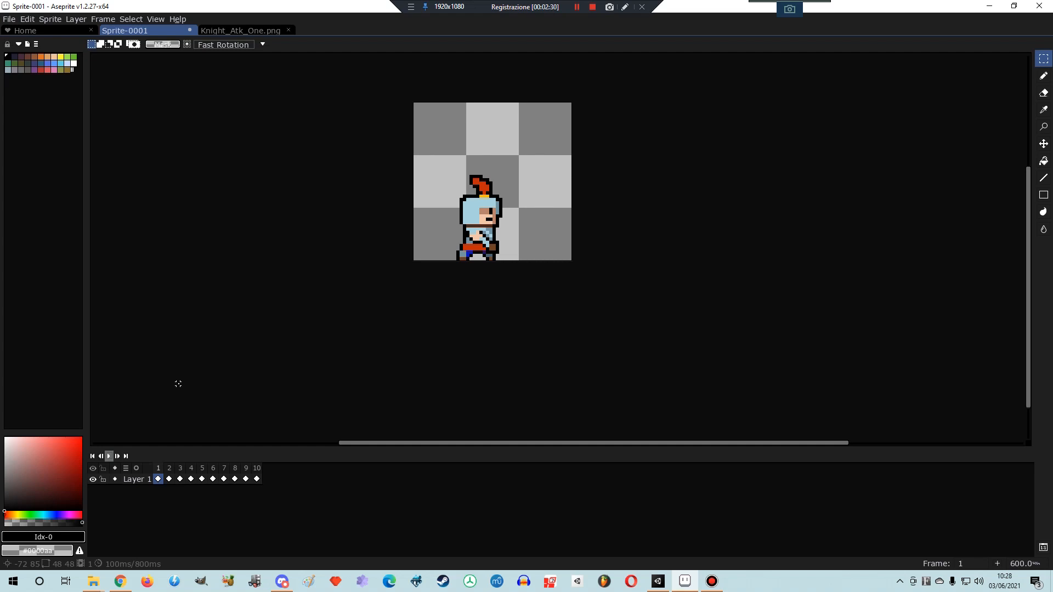
- Check the duration of frame 1 in its properties and step through frames 2 to 5
right_click(159, 470)
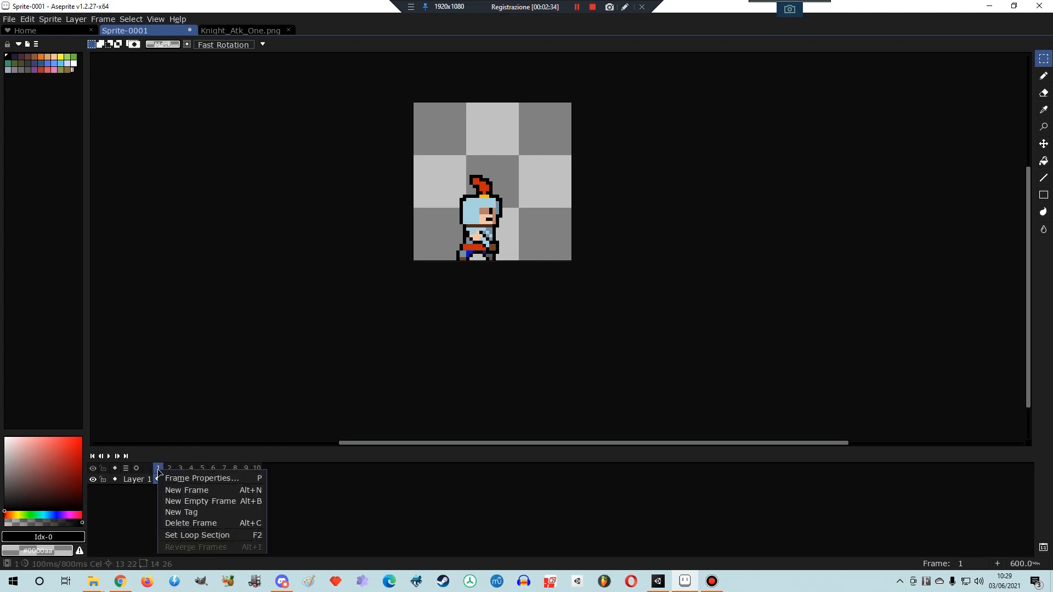
click(191, 479)
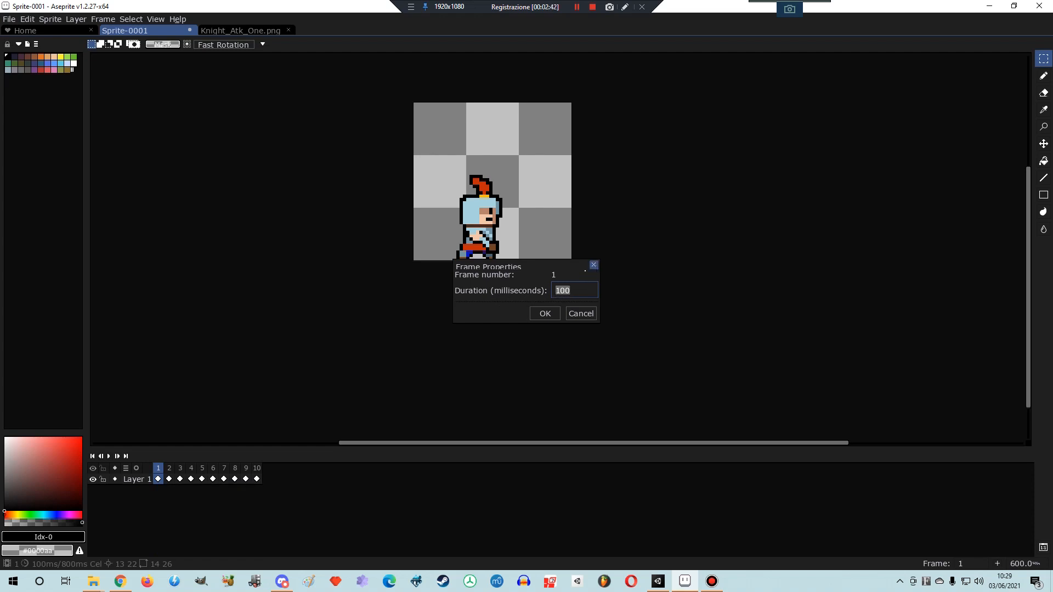
click(593, 265)
click(168, 469)
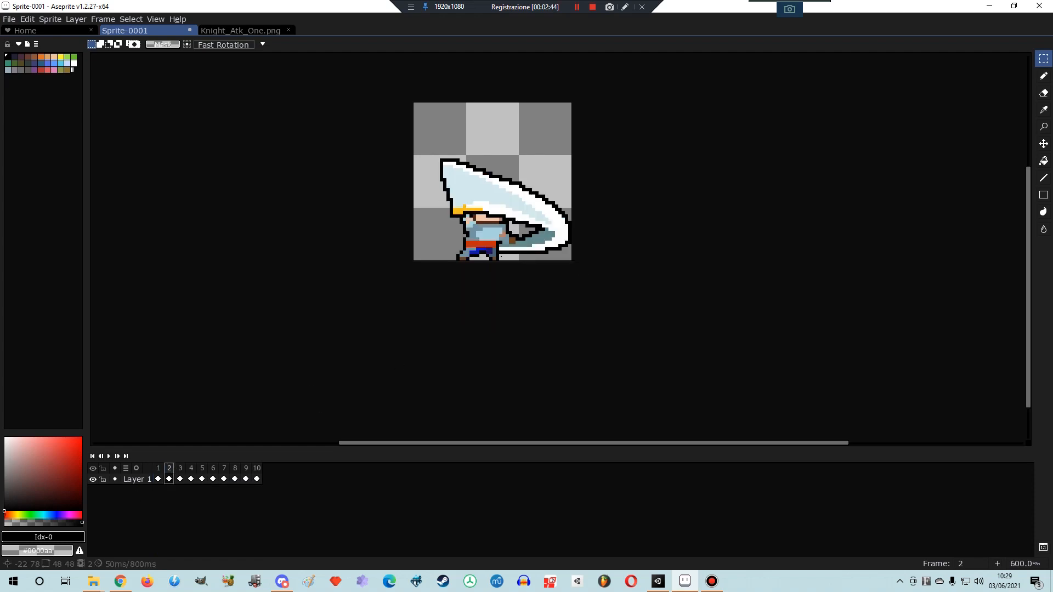
click(181, 470)
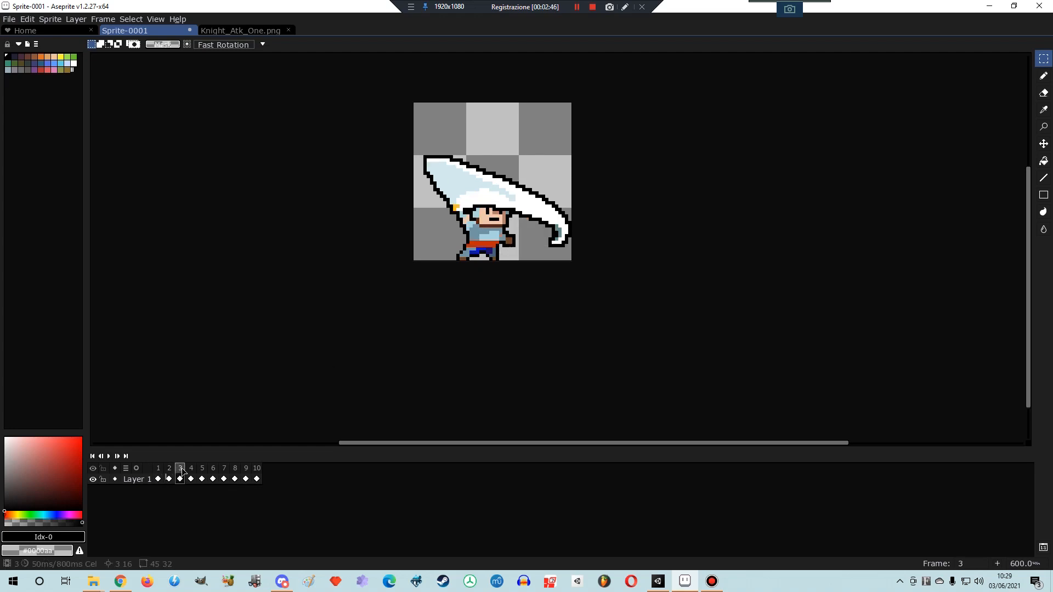
click(191, 469)
click(202, 469)
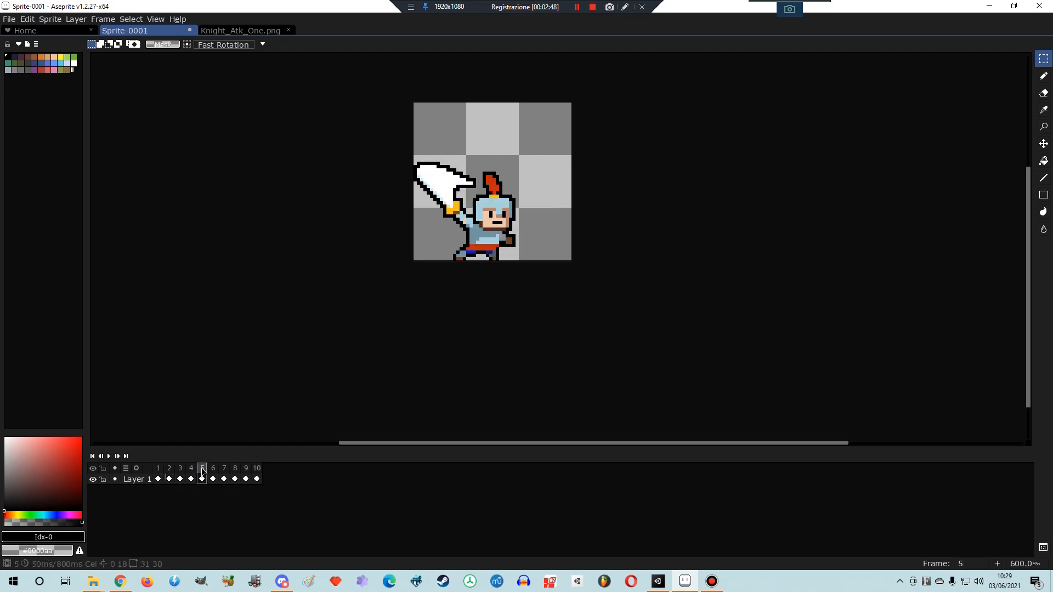
- Check the duration of frame 2 in its frame properties without changing it
click(170, 469)
right_click(169, 469)
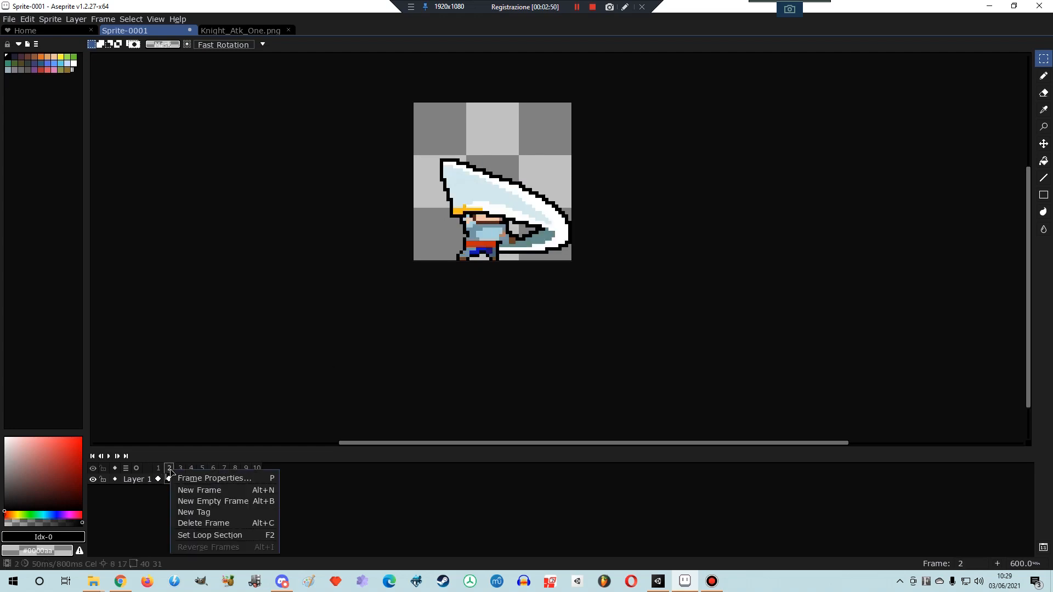
click(213, 478)
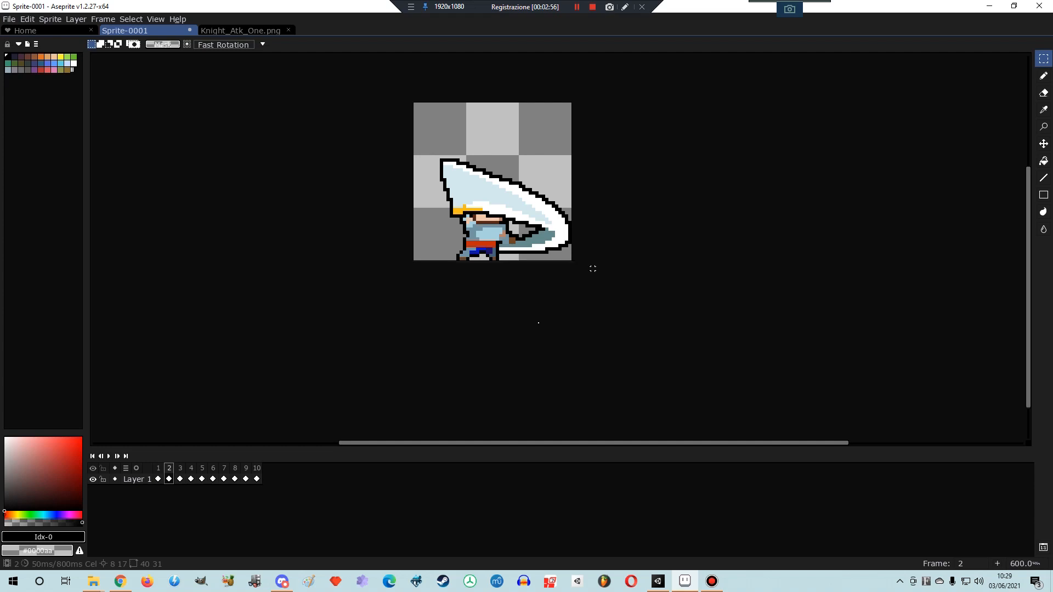
click(593, 264)
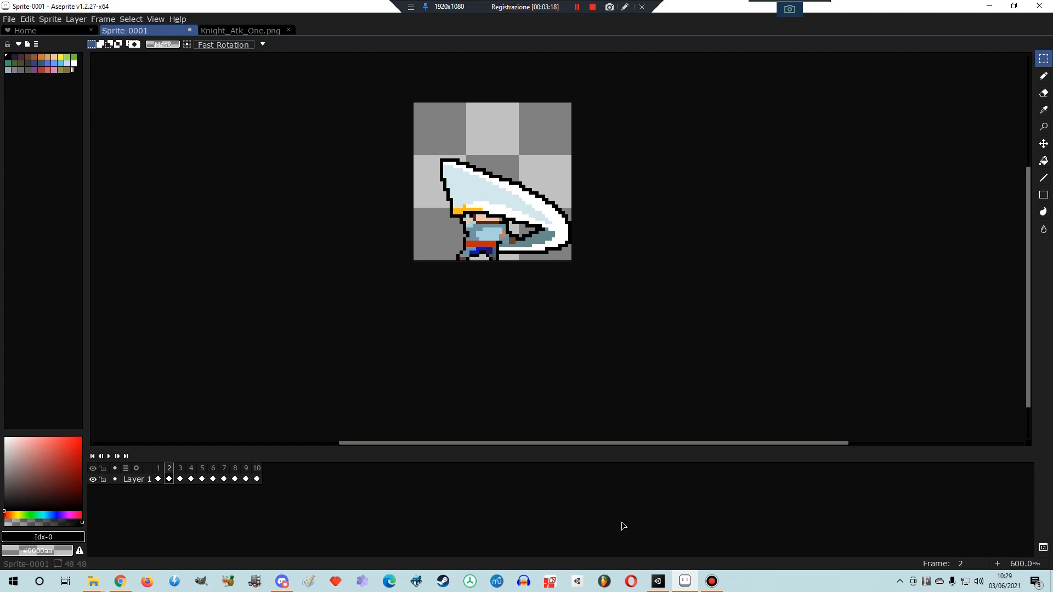
- Switch back to Unity, trigger the knight's attacks in the running game, and stop play mode
click(659, 582)
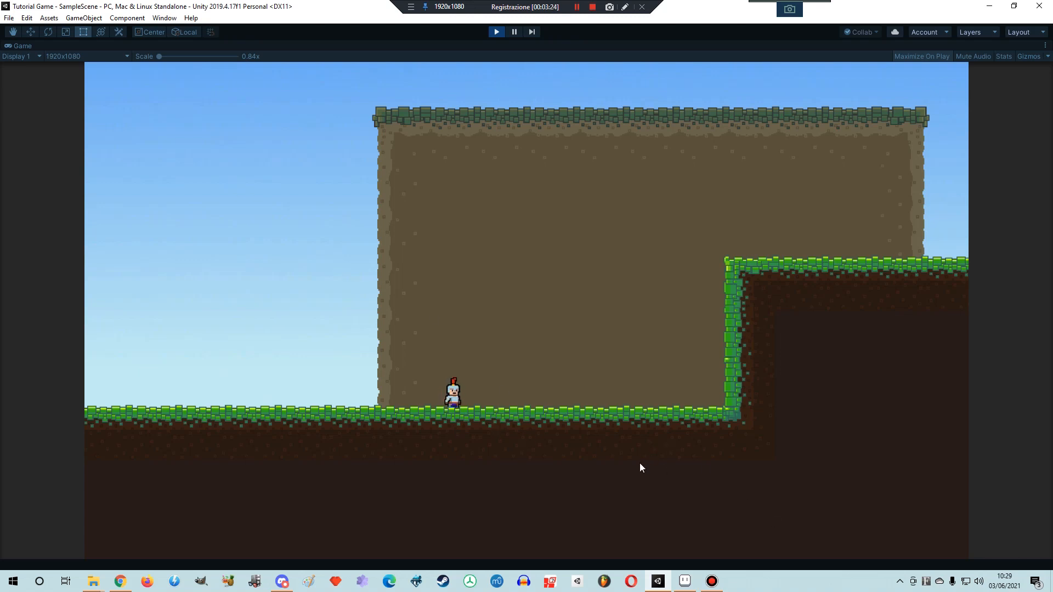
click(580, 464)
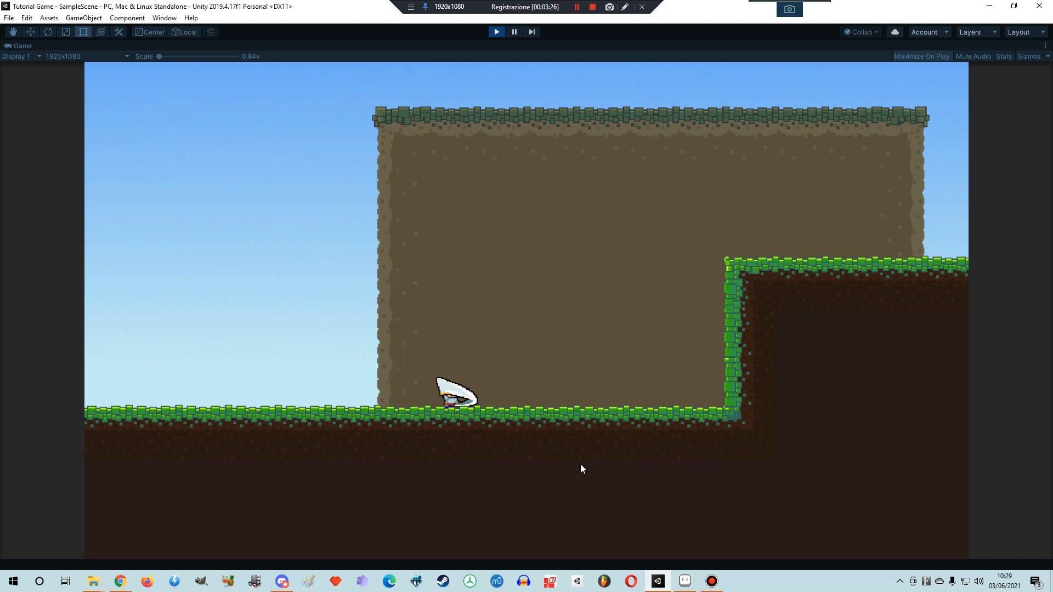
click(580, 464)
click(580, 465)
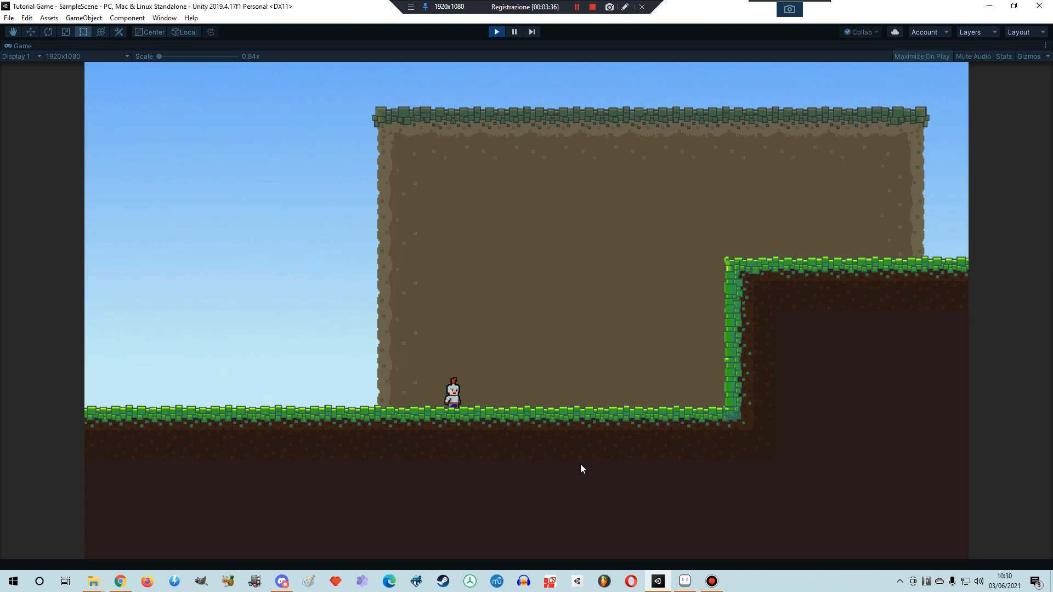
click(495, 32)
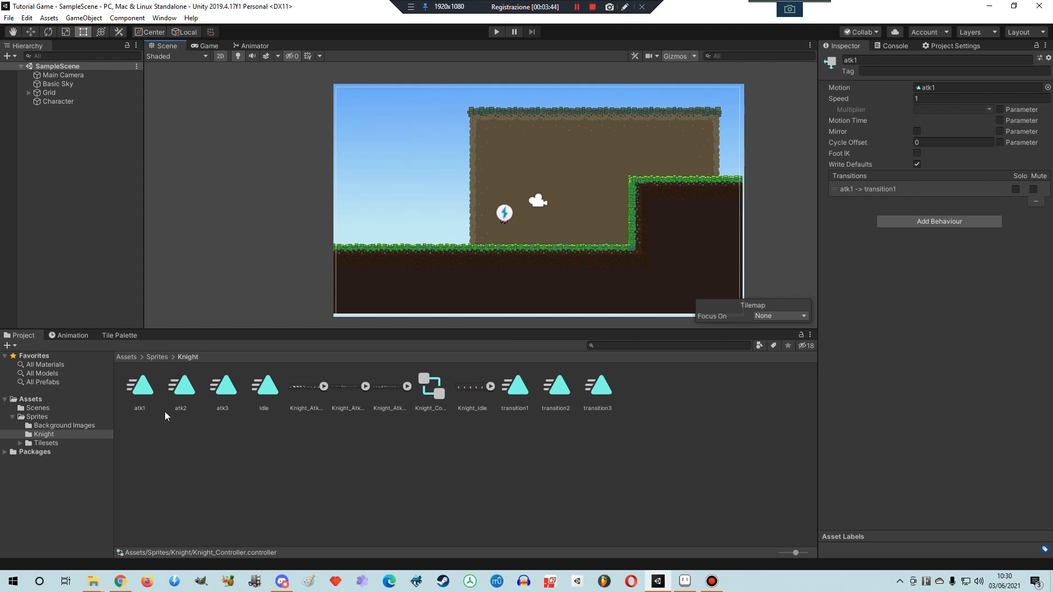
- Open the Character's animation timeline, look over its keyframes, and preview the Idle clip
double_click(136, 392)
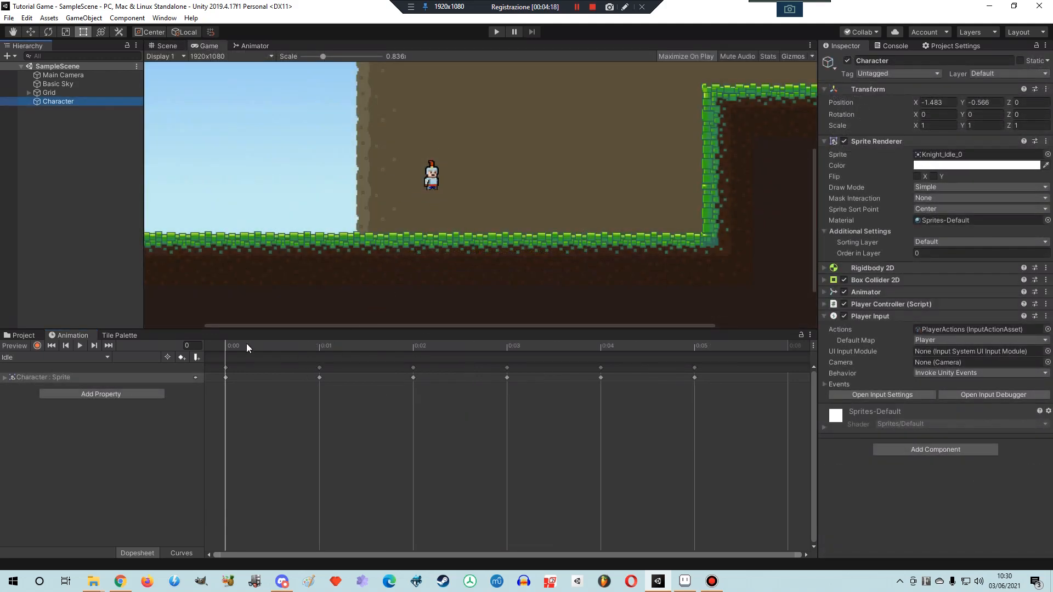
click(320, 368)
click(413, 368)
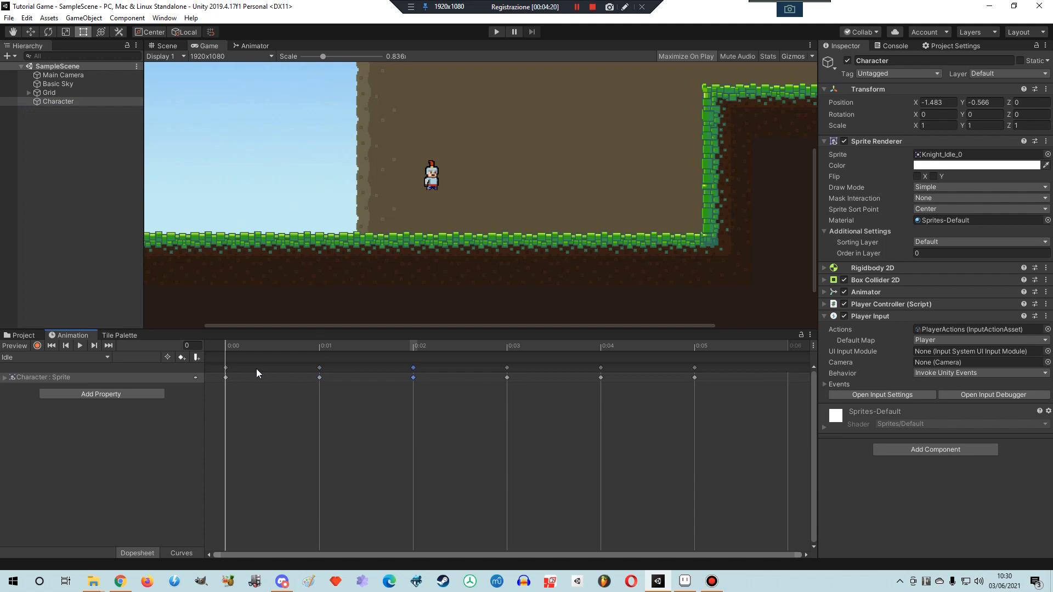
shift+click(225, 367)
click(67, 101)
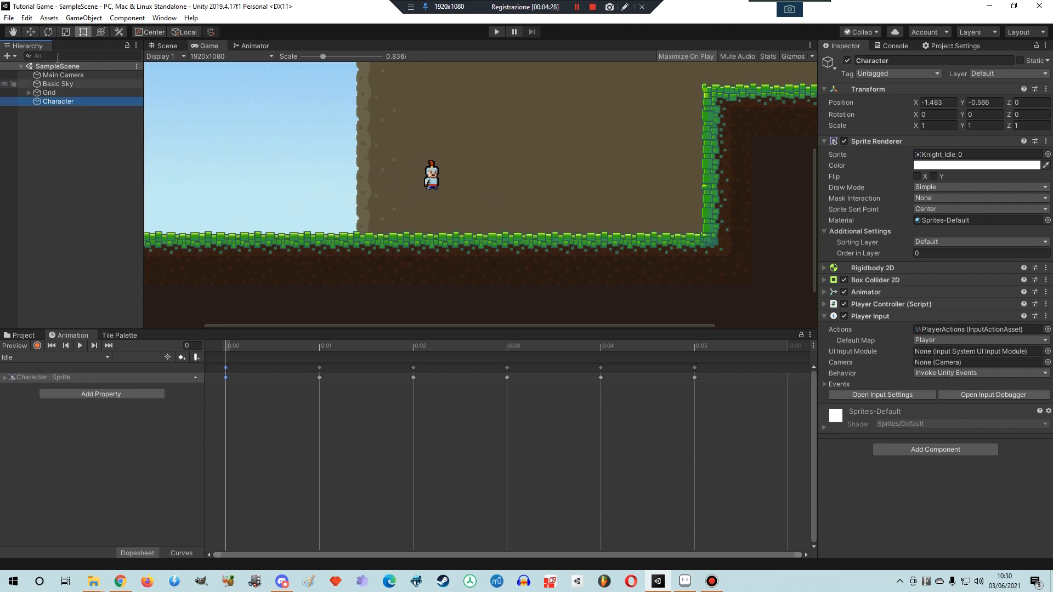
click(81, 345)
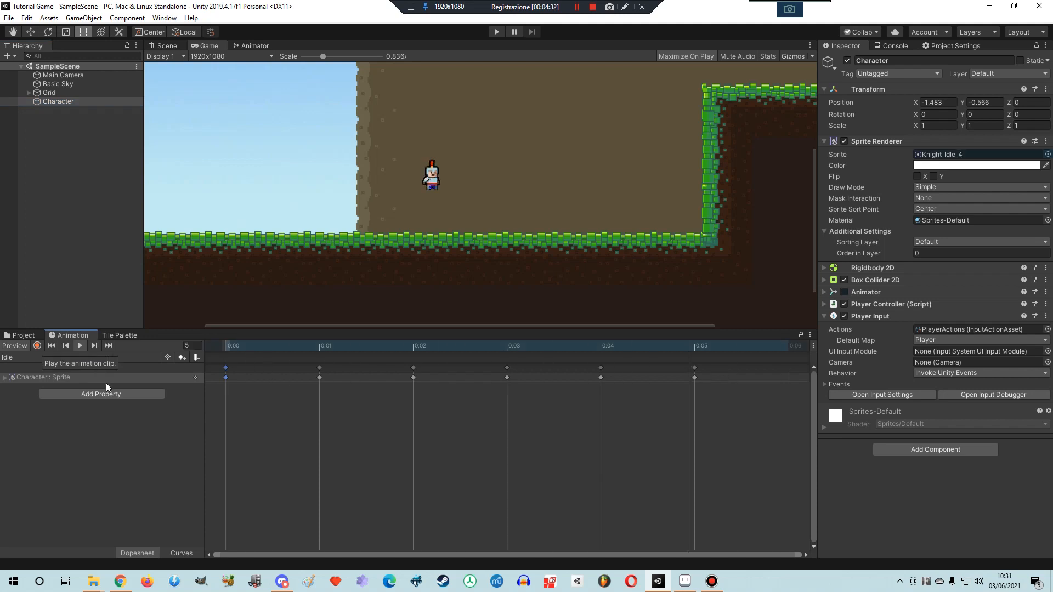
- Show the atk1 clip on the Character's animation timeline and preview it
click(50, 358)
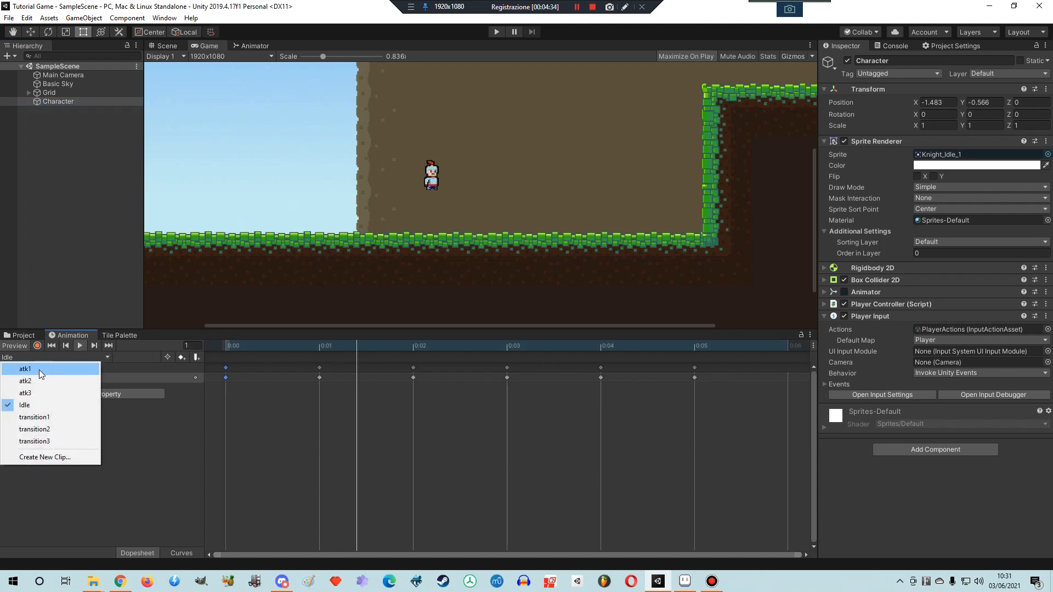
click(41, 370)
click(80, 345)
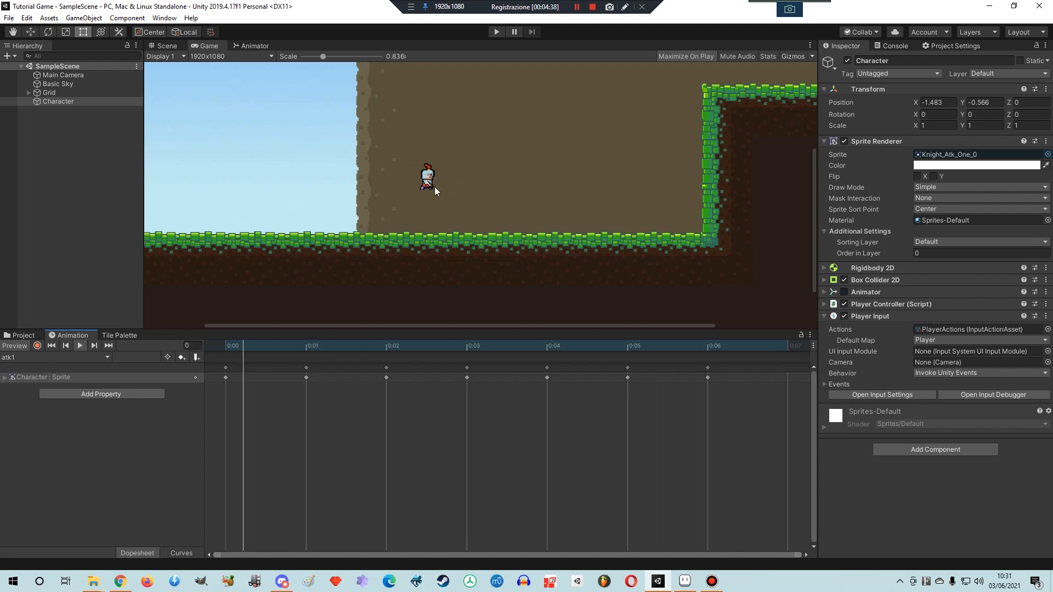
- Space out the atk1 keyframes after the first one to 0:02, 0:03, 0:04, 0:05, 0:07 and 0:09
scroll(412, 375, down, 2)
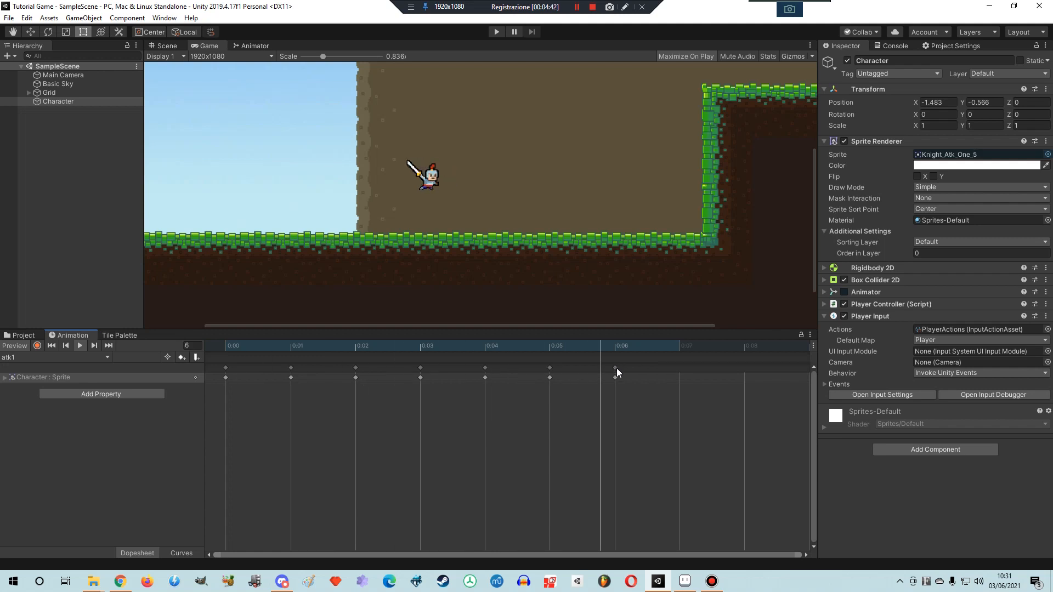
drag(616, 368, 681, 368)
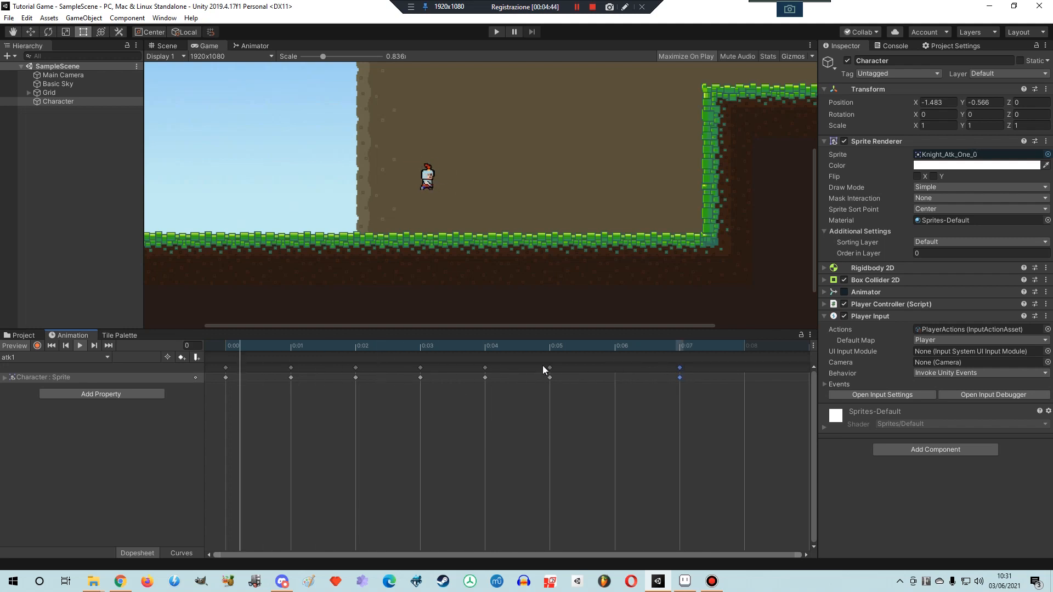
drag(550, 368, 615, 367)
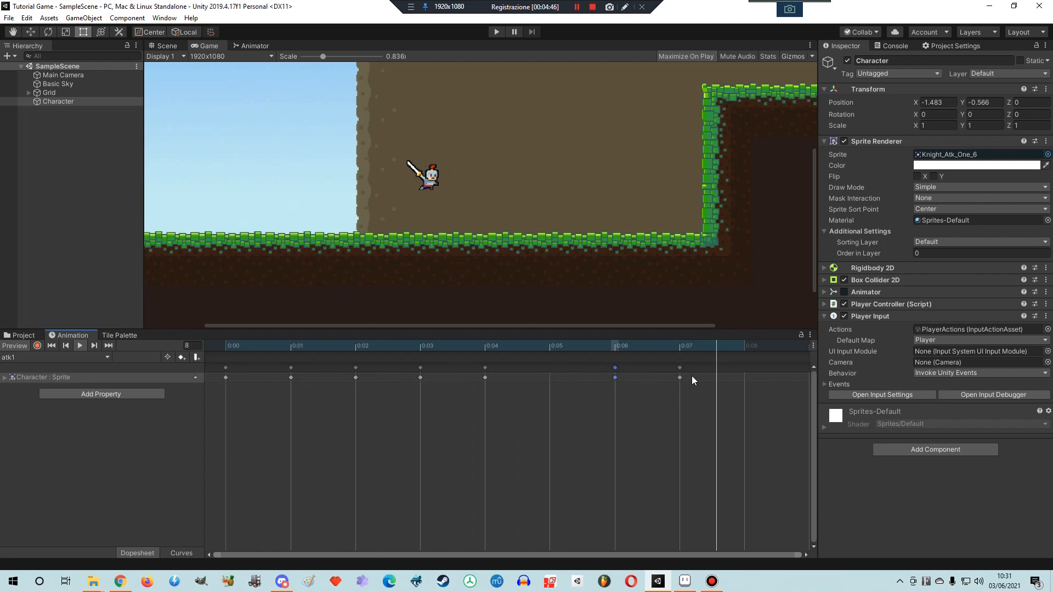
drag(680, 368, 744, 368)
scroll(507, 395, down, 3)
drag(566, 373, 615, 367)
drag(479, 368, 522, 369)
drag(394, 366, 429, 367)
drag(352, 368, 389, 368)
drag(311, 368, 352, 369)
drag(261, 364, 297, 371)
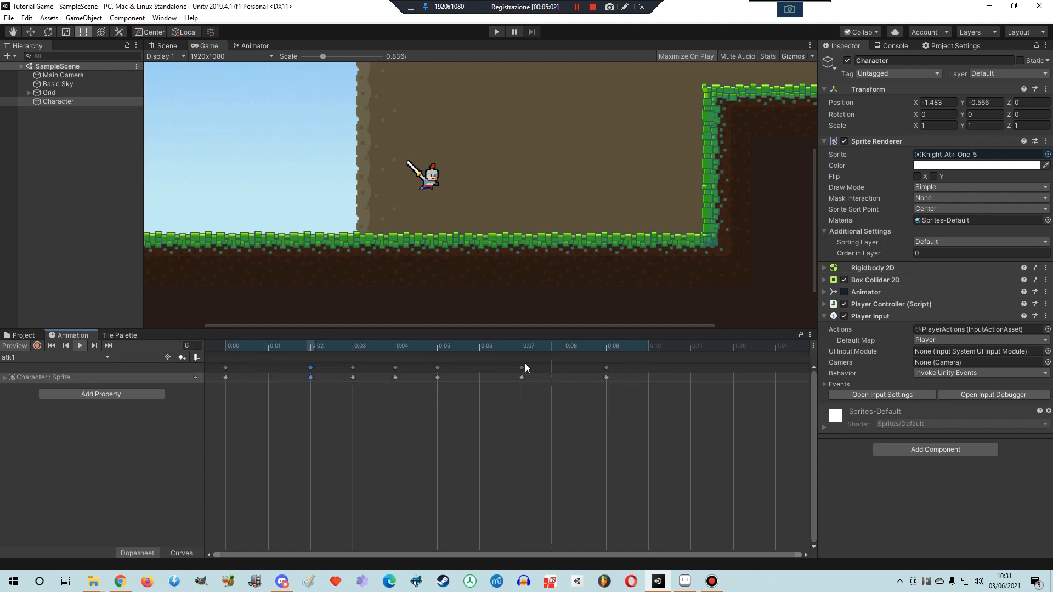
- Check individual keyframes of the retimed atk1 clip and preview its playback, then stop the preview
click(226, 367)
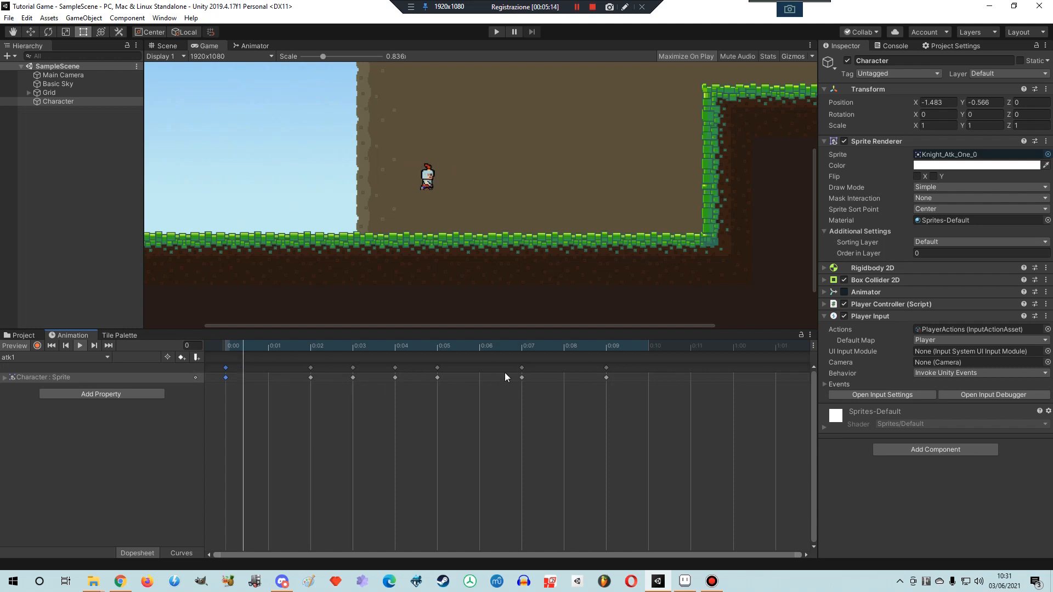
click(437, 367)
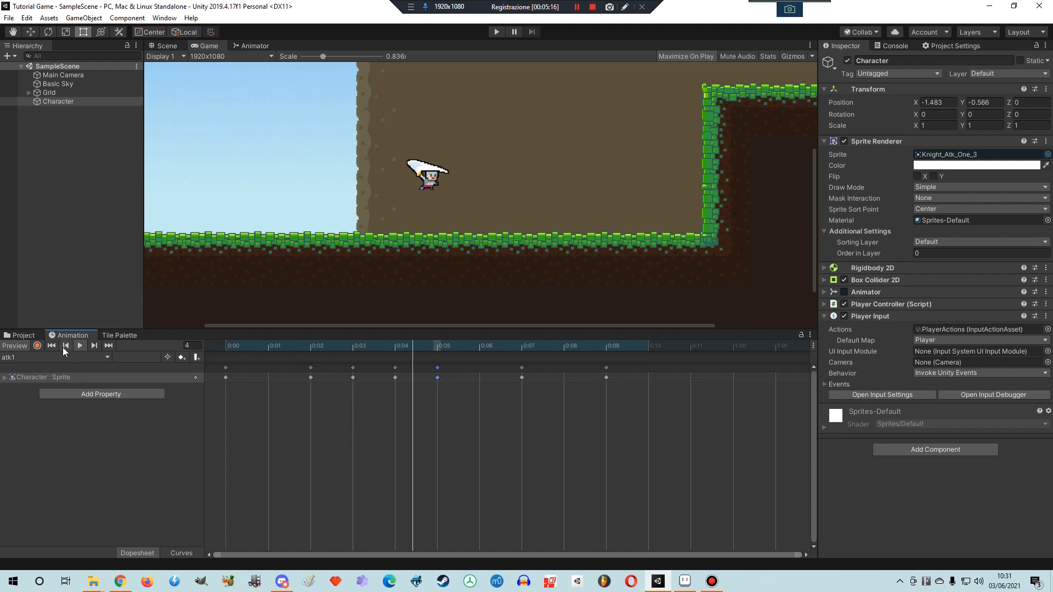
click(396, 368)
click(438, 369)
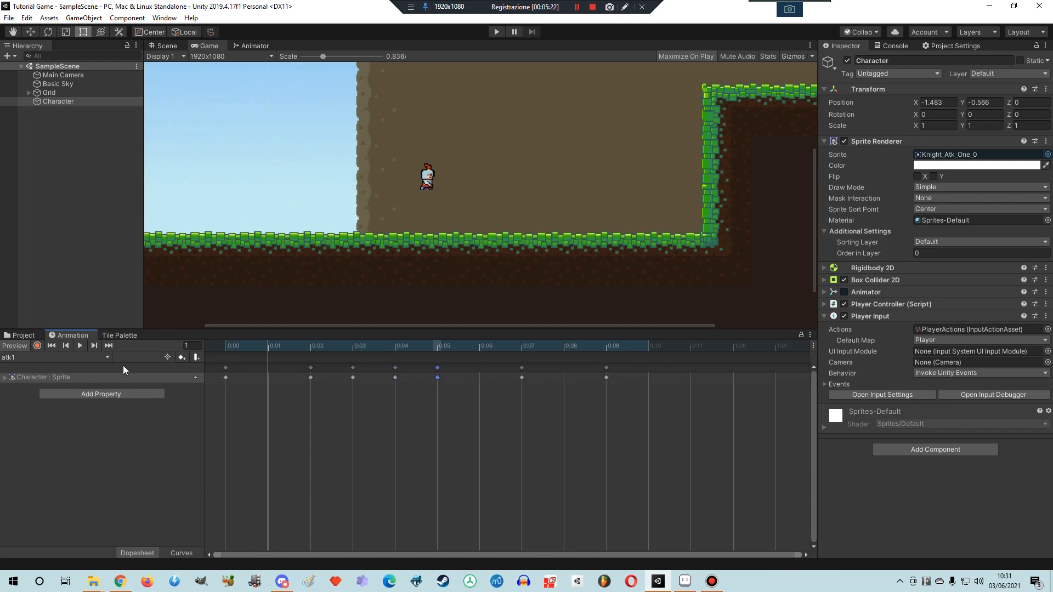
click(79, 344)
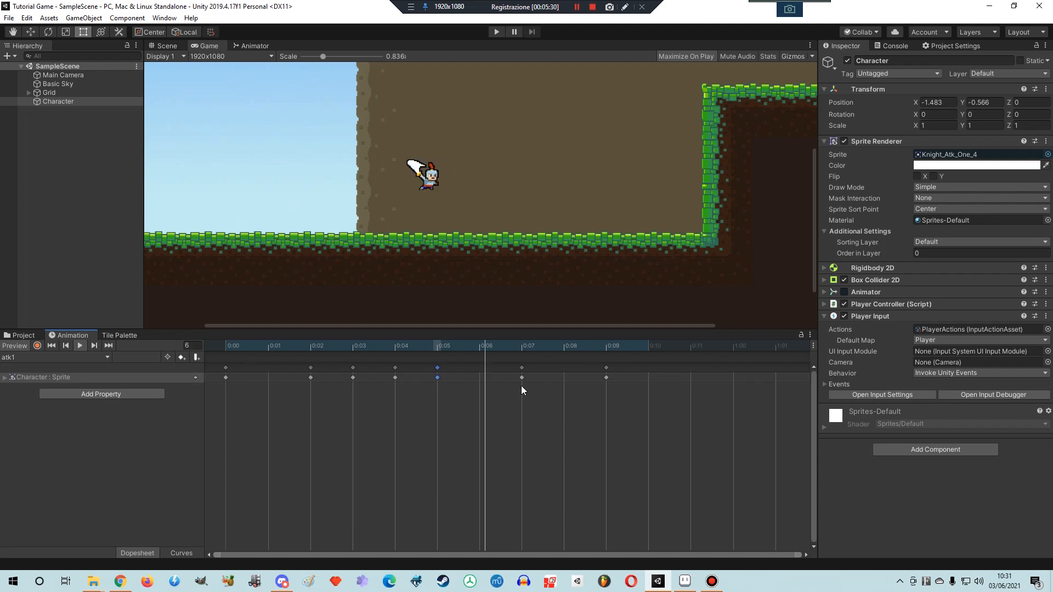
click(78, 345)
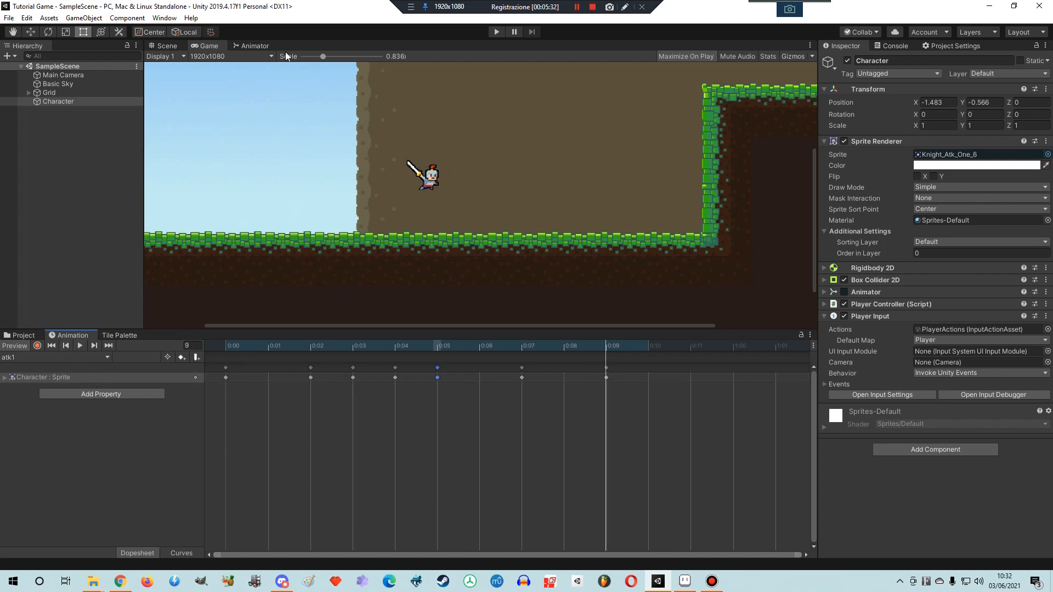
- Set the speed of the atk1 state in the Knight's Animator controller to 2
click(21, 336)
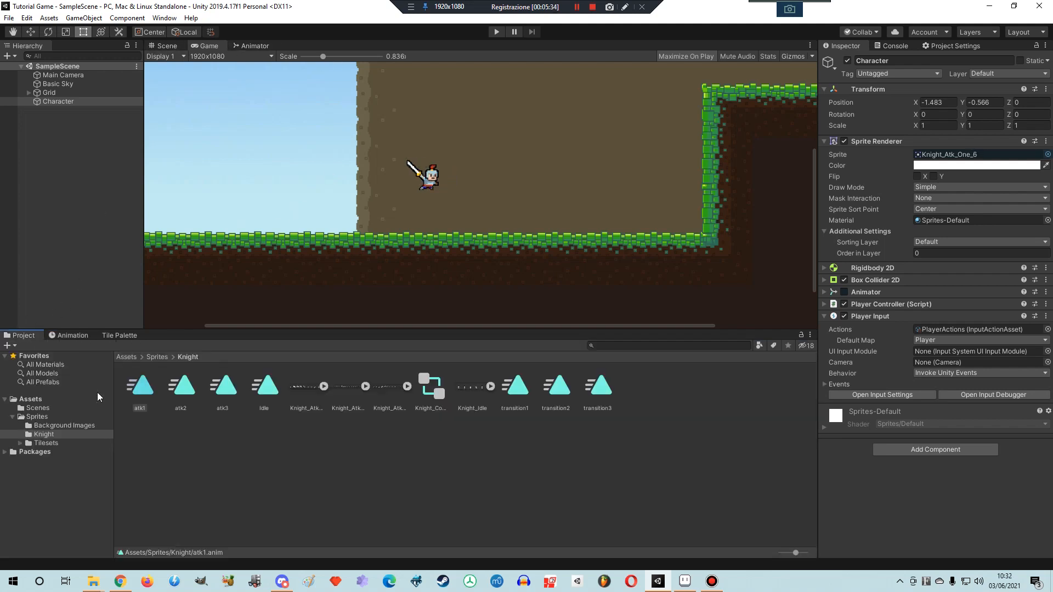
click(251, 47)
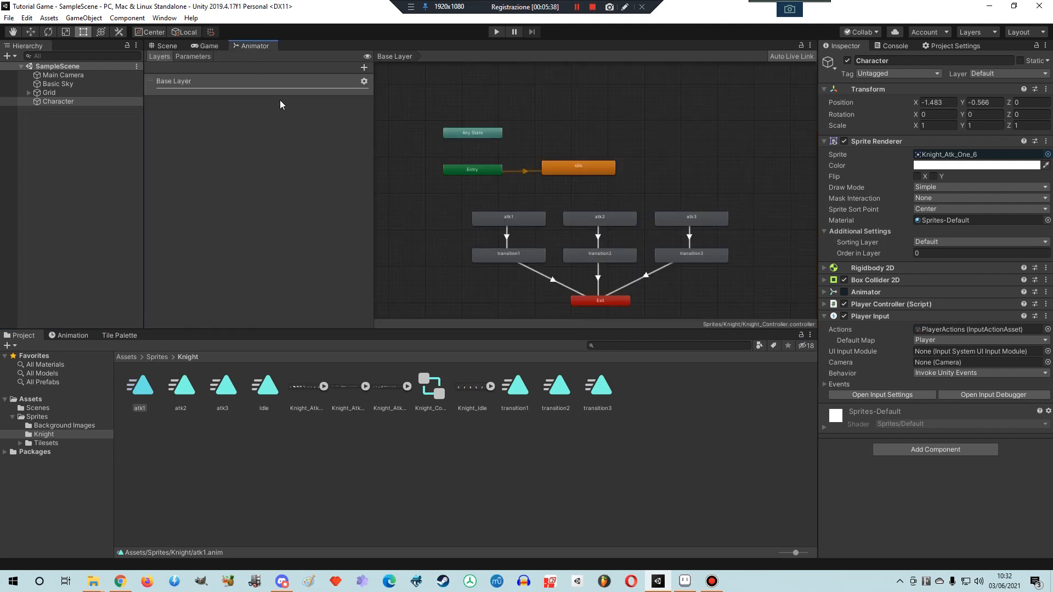
click(512, 221)
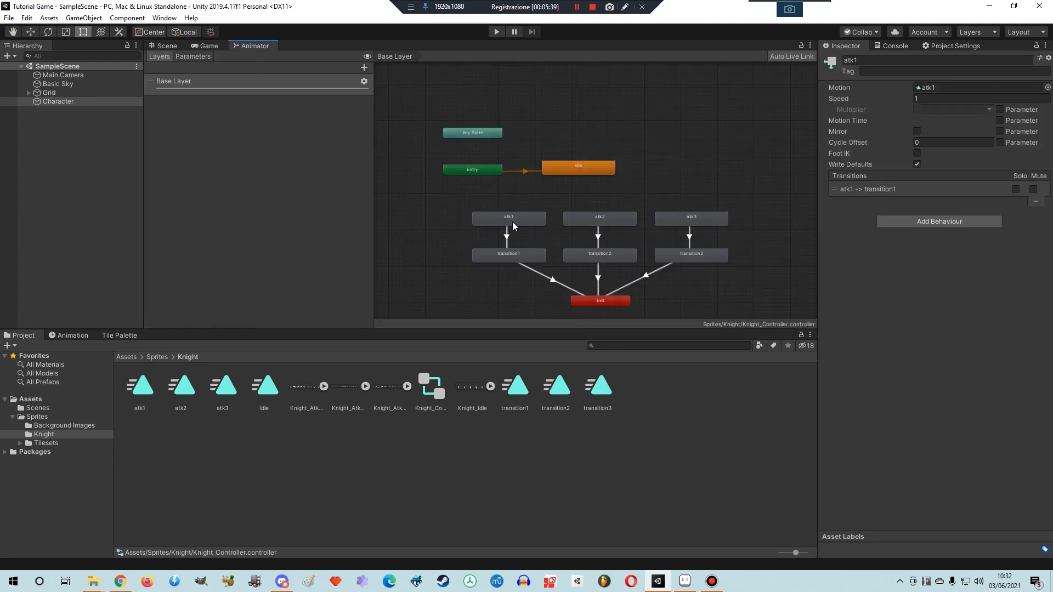
click(931, 98)
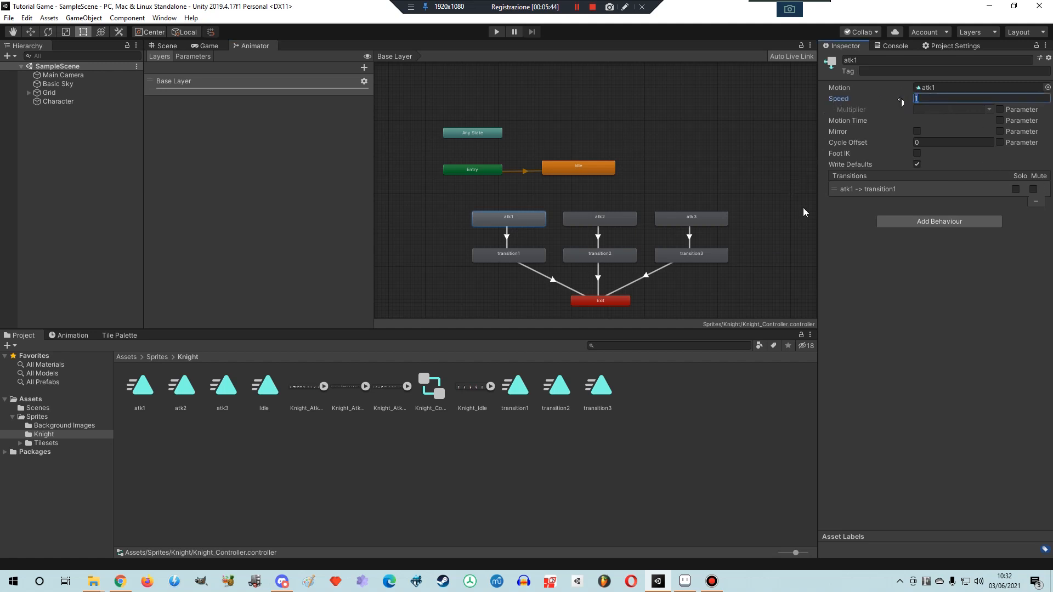
text(2)
- Run the game and trigger the knight's attack several times to test the faster atk1 animation
click(496, 33)
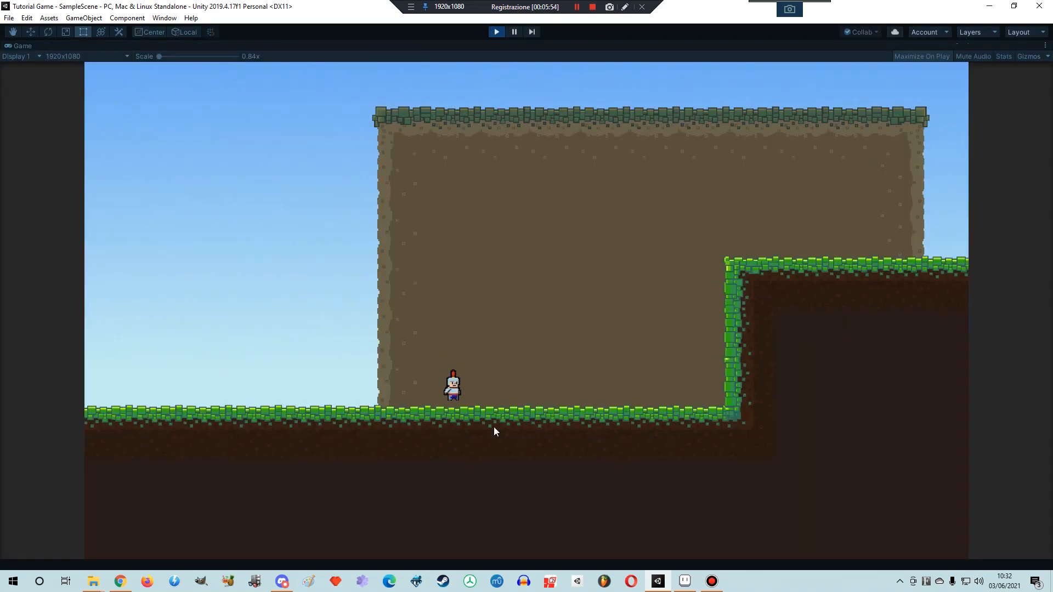
click(489, 445)
click(489, 445)
click(489, 445)
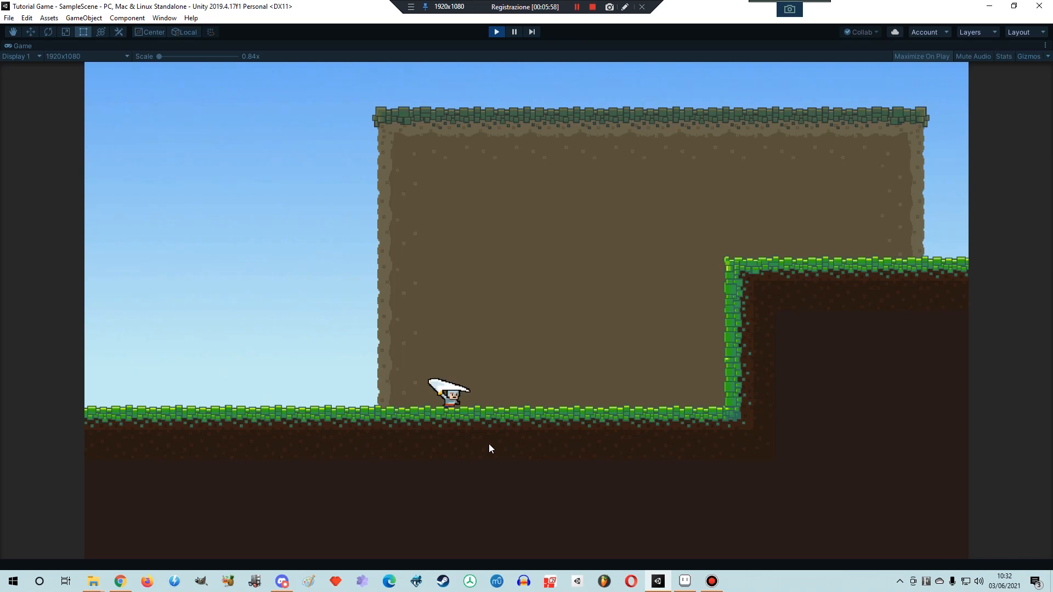
click(489, 445)
click(489, 444)
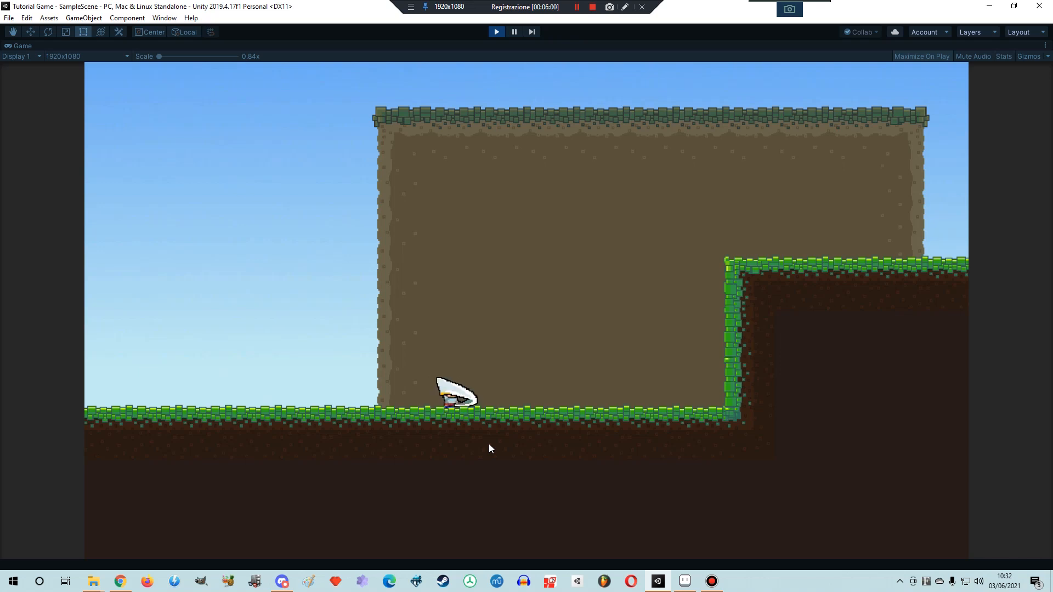
click(489, 443)
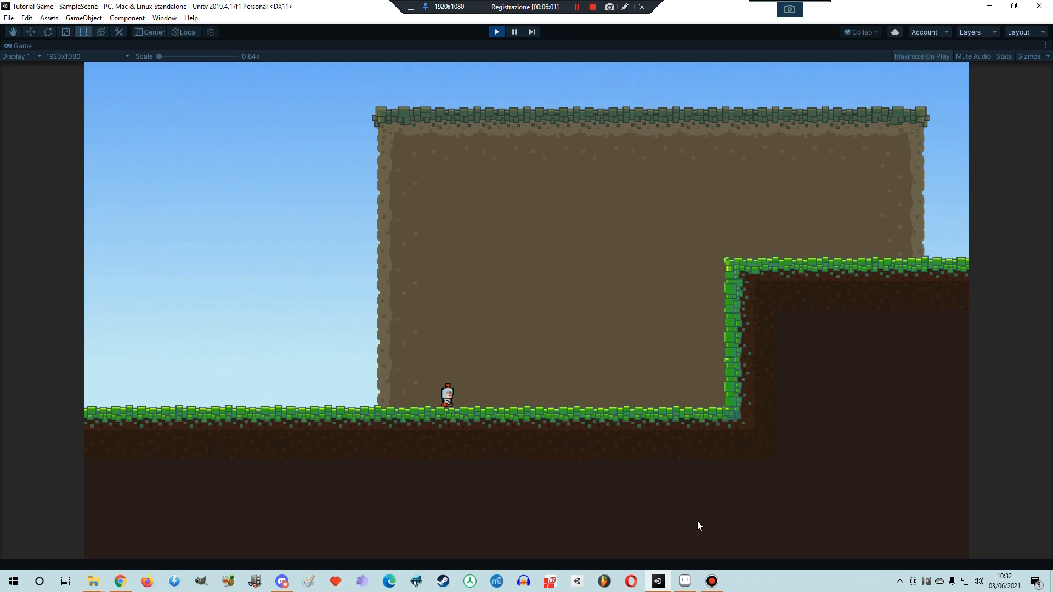
- Switch to Aseprite to play the original attack animation, and compare it with repeated knight attacks in Unity's running game
click(684, 582)
click(110, 457)
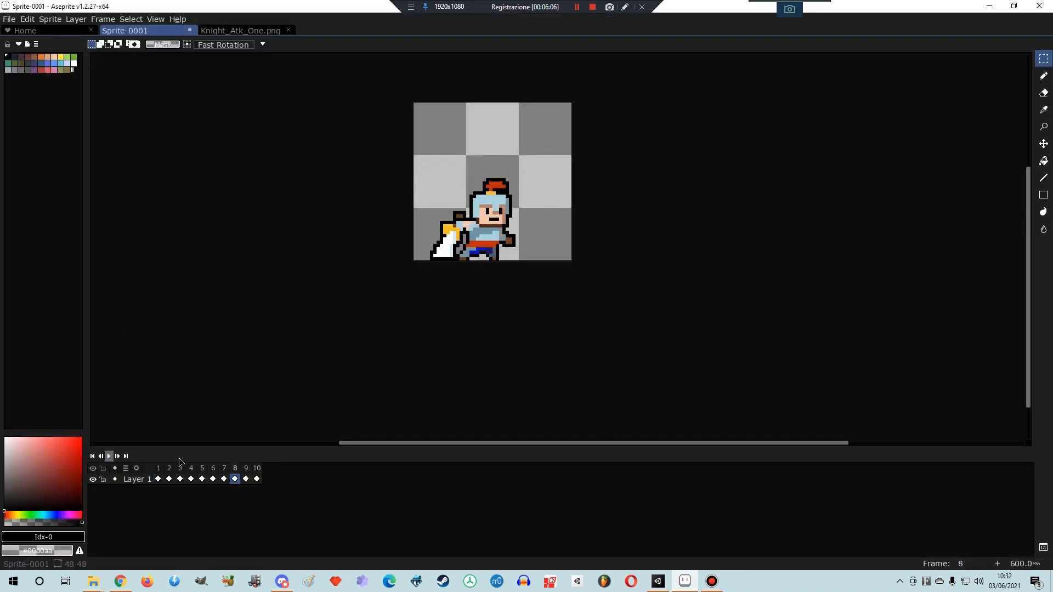
click(659, 582)
click(277, 374)
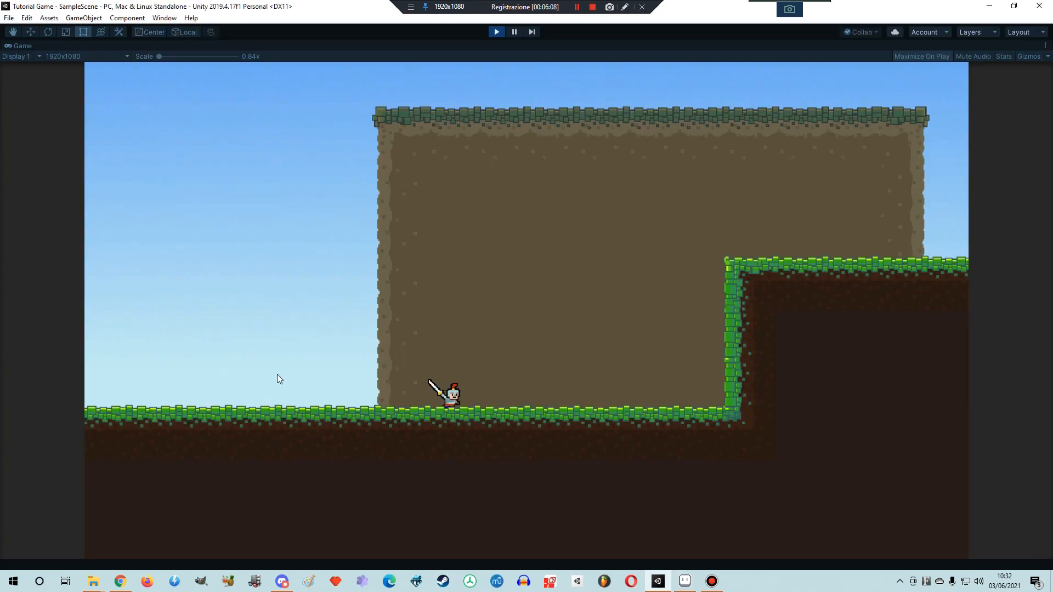
click(277, 374)
click(277, 375)
click(277, 374)
click(278, 374)
click(277, 374)
click(278, 375)
click(277, 374)
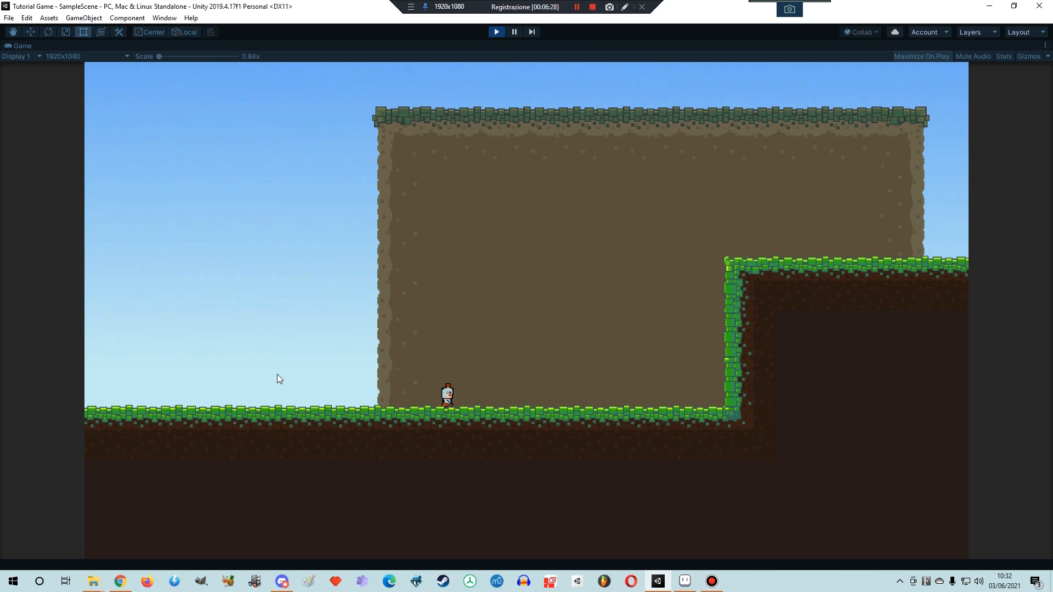